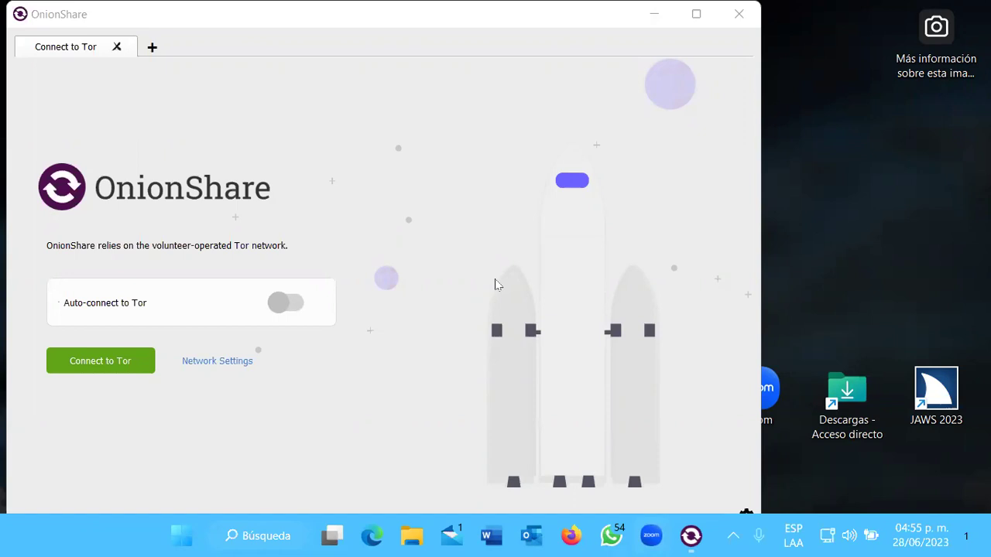
Step: Bring the OnionShare window into focus and maximize it
key(alt+Tab)
key(Escape)
click(496, 285)
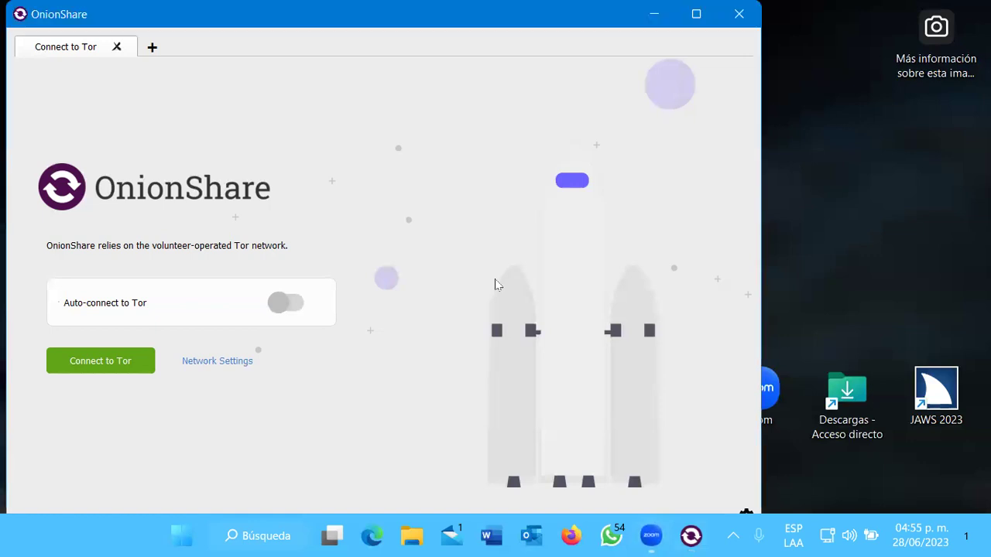
key(alt+space)
key(Down)
key(Down)
key(Down)
key(Down)
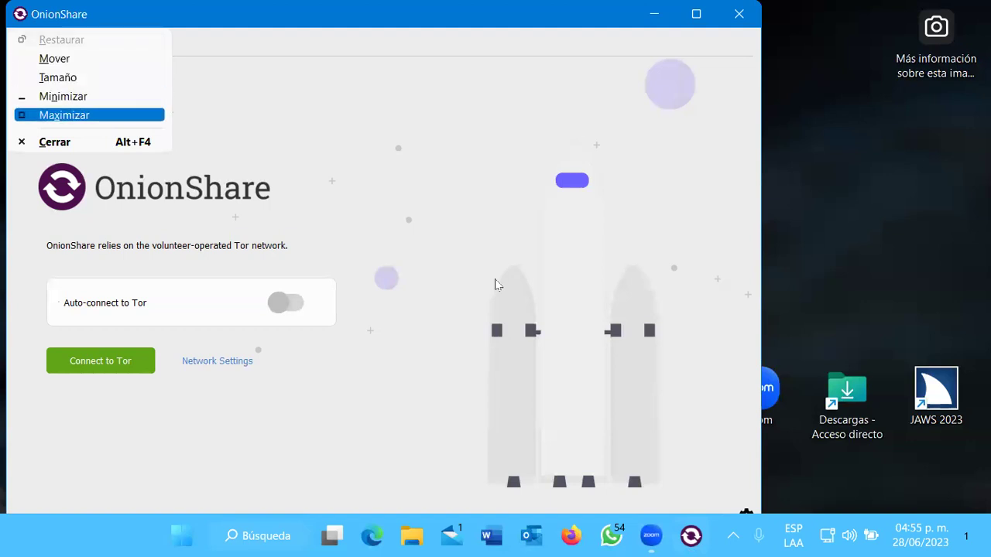
key(Return)
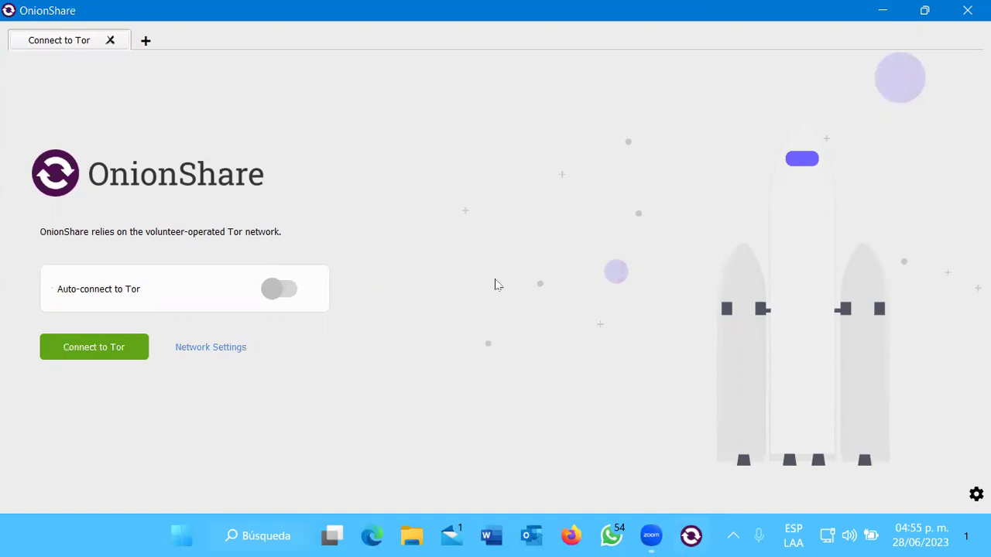
Step: Review the controls on the Connect to Tor screen, including auto-connect, the connect option, network settings and general settings
key(Tab)
key(Tab)
key(Tab)
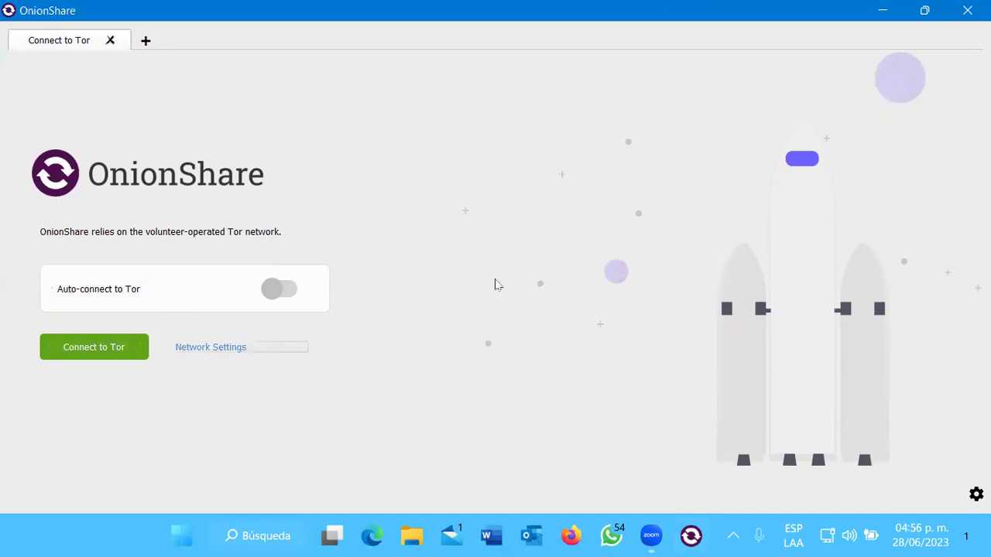
key(Tab)
key(Tab)
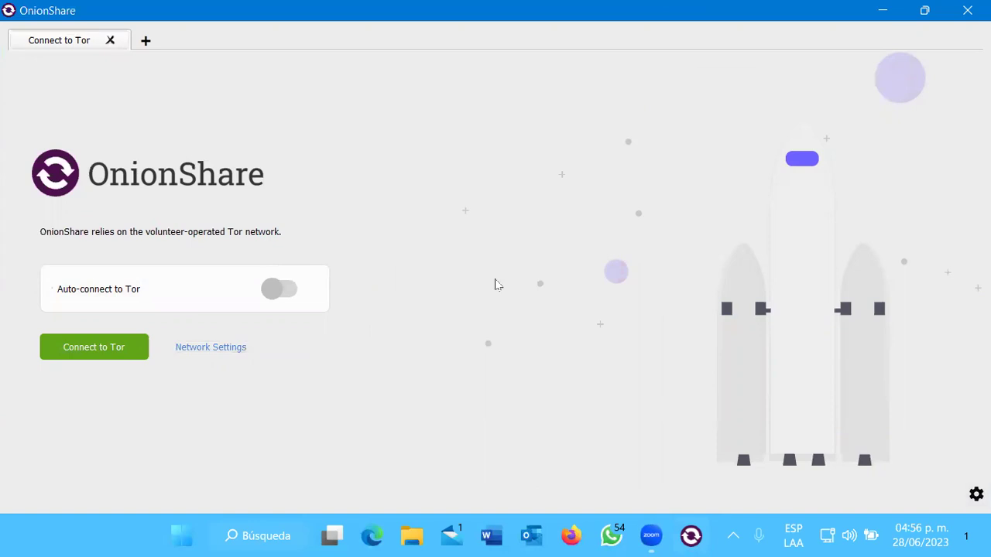
key(Tab)
key(shift+Tab)
key(Tab)
key(Tab)
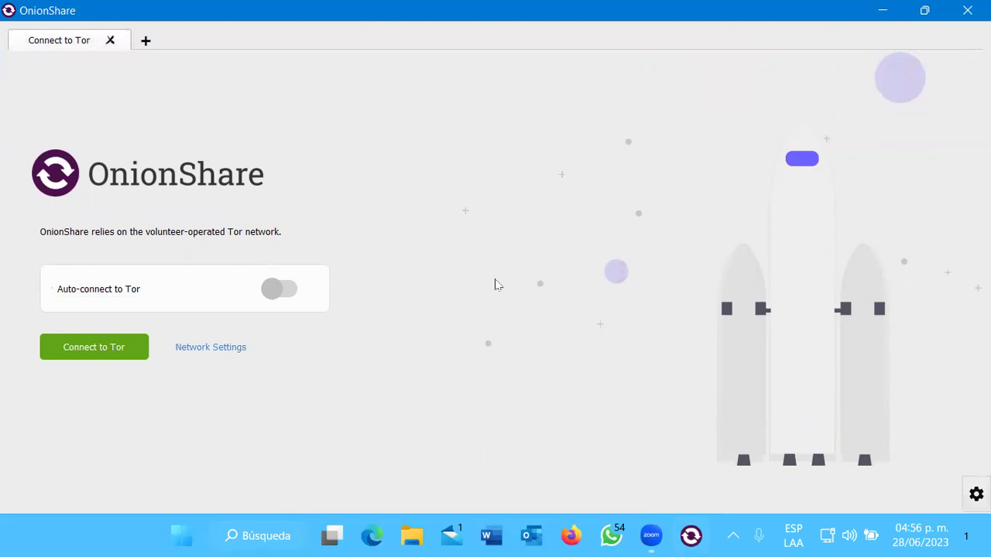
key(Tab)
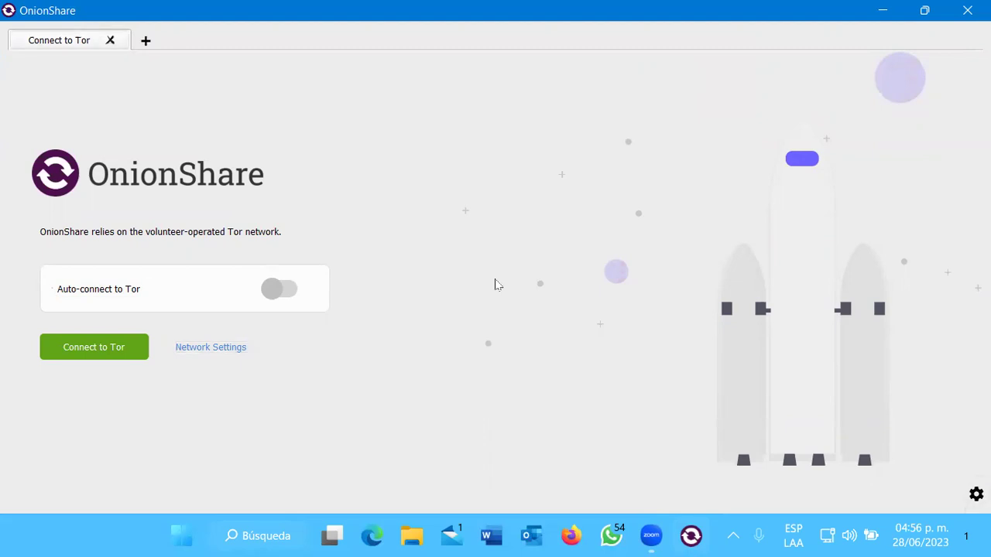
Step: Open the network settings and check the General page before returning to the Tor settings
key(Tab)
key(Tab)
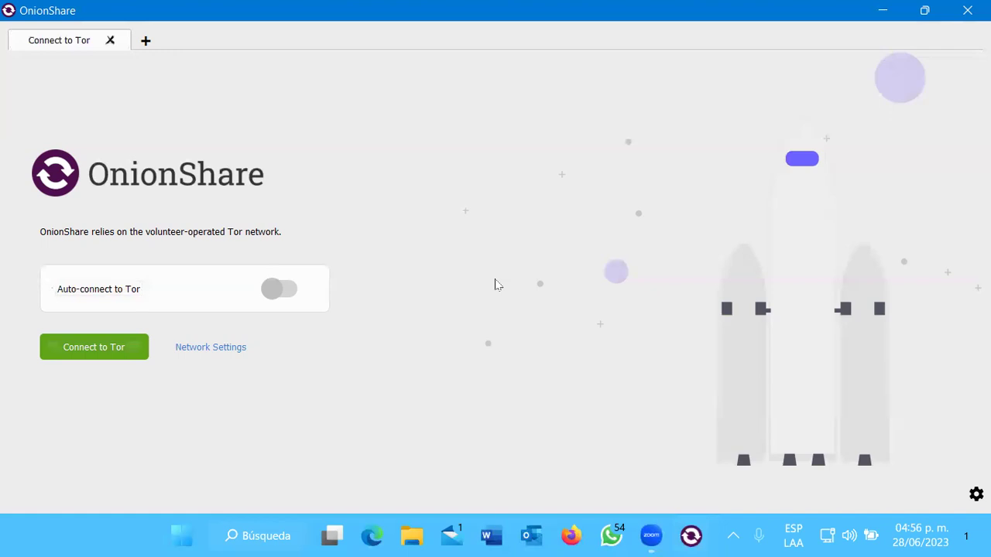
key(Tab)
key(Return)
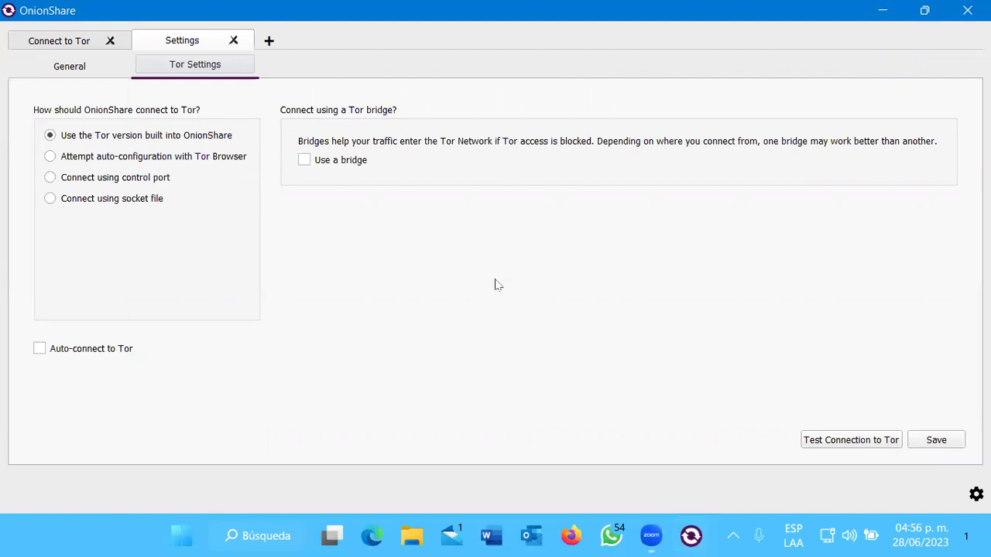
key(ctrl+shift+Tab)
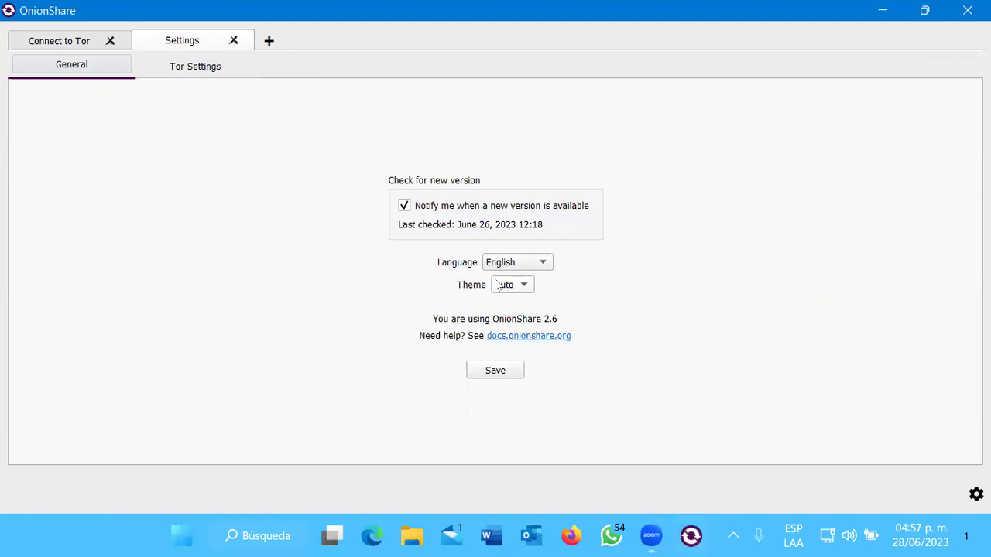
key(ctrl+Tab)
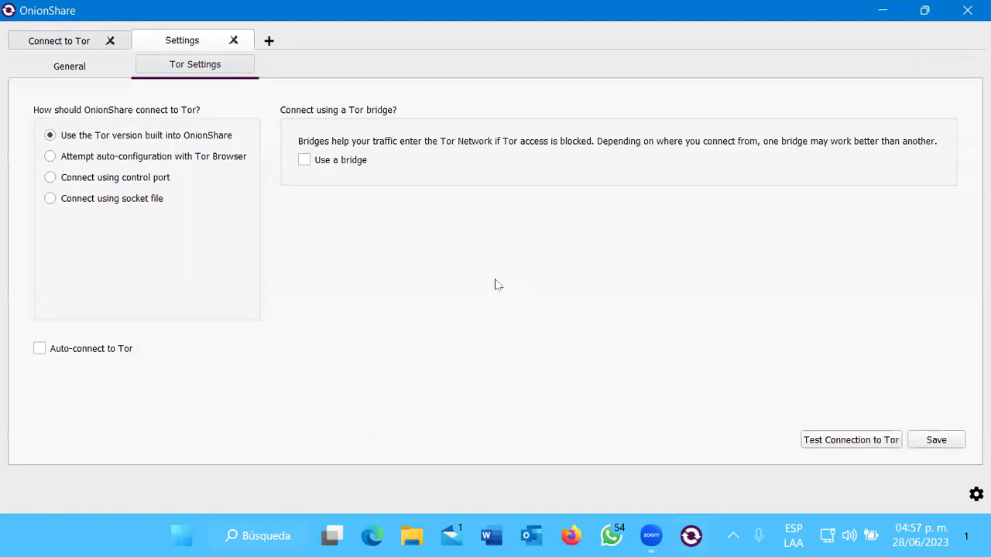
Step: Enable the use of a bridge and choose to request one from torproject.org
key(Tab)
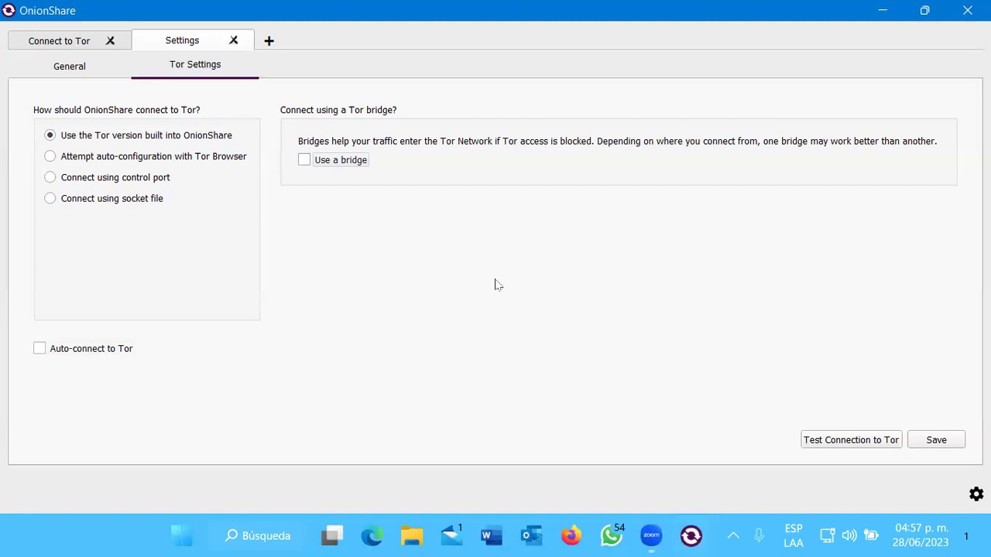
key(space)
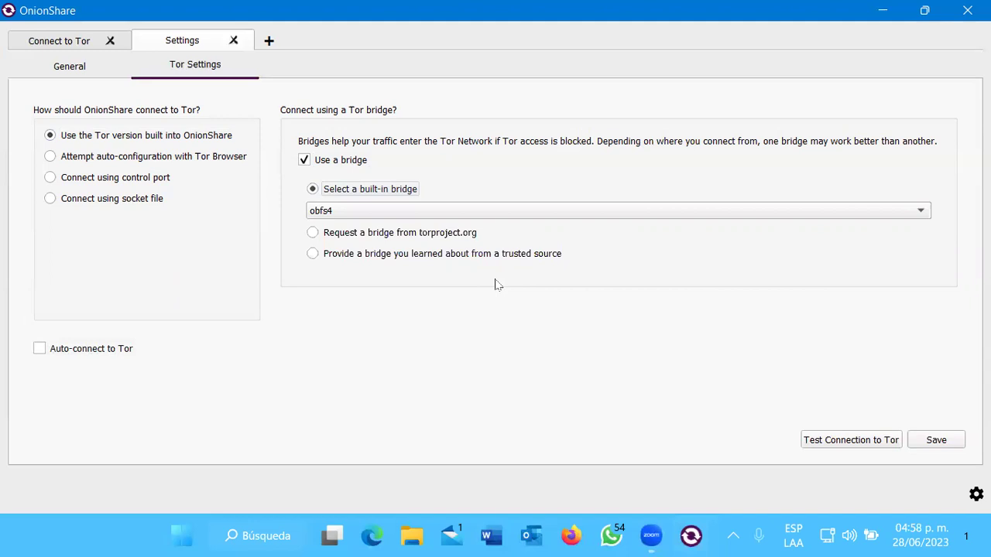
key(Down)
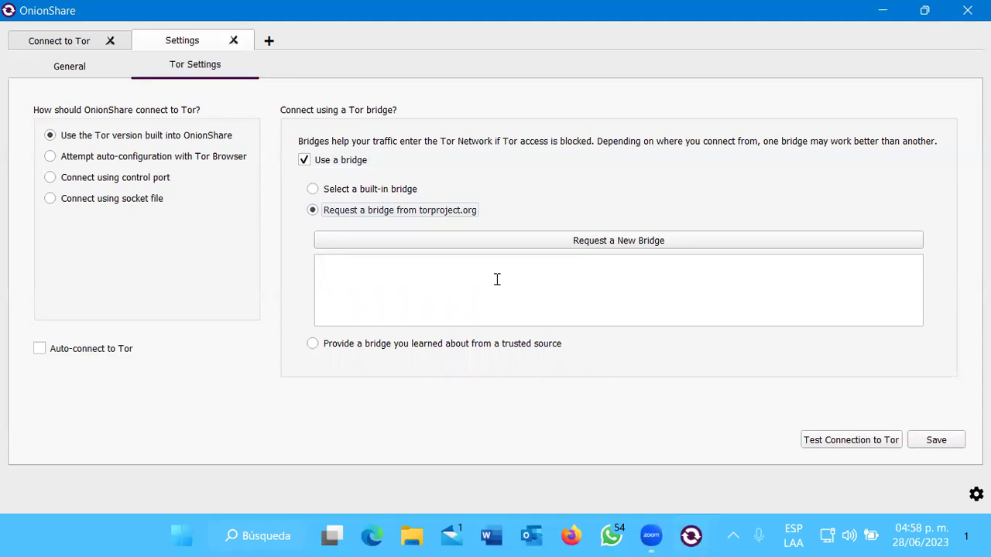
click(497, 280)
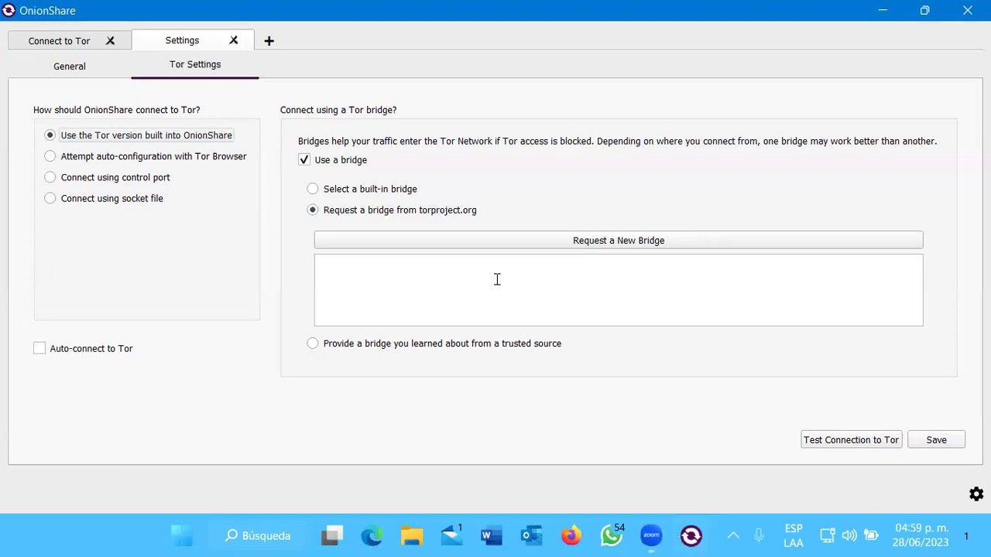
Step: Go through the auto-configuration, control port and socket file connection methods, leaving Connect using control port selected
key(Down)
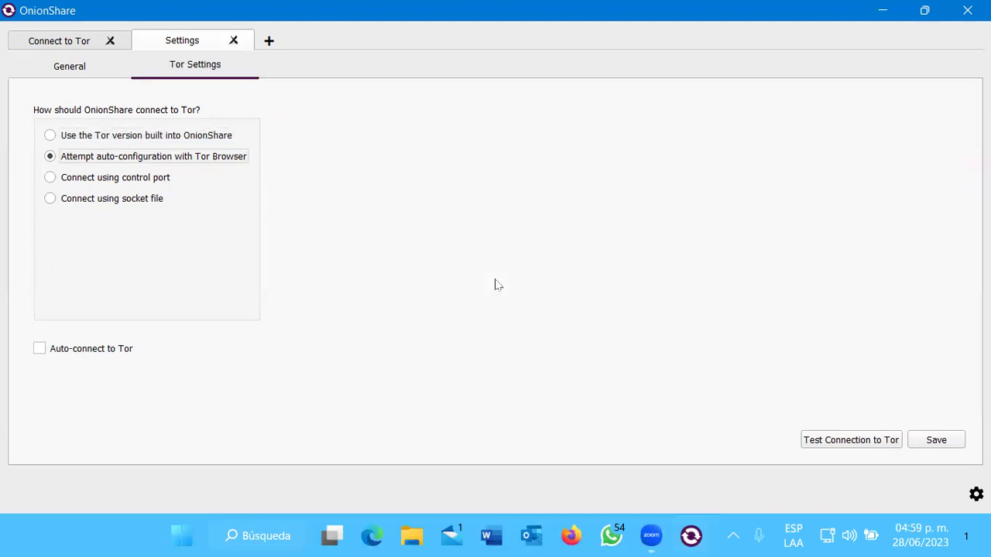
key(Tab)
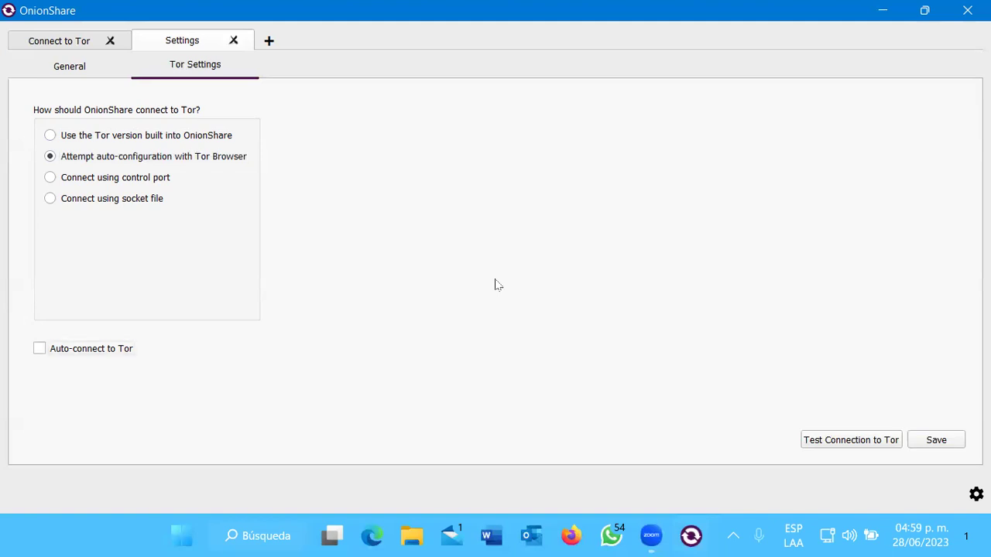
key(Tab)
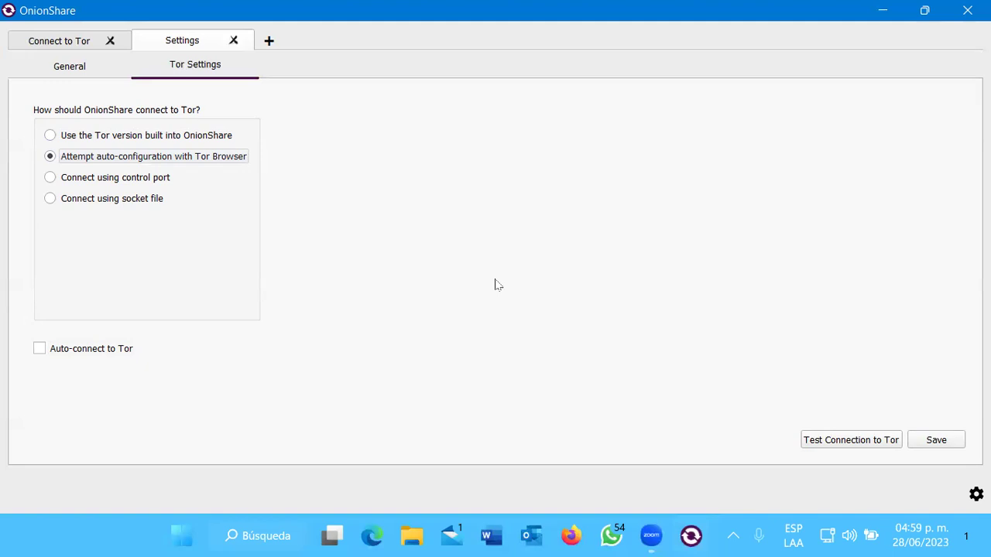
key(Down)
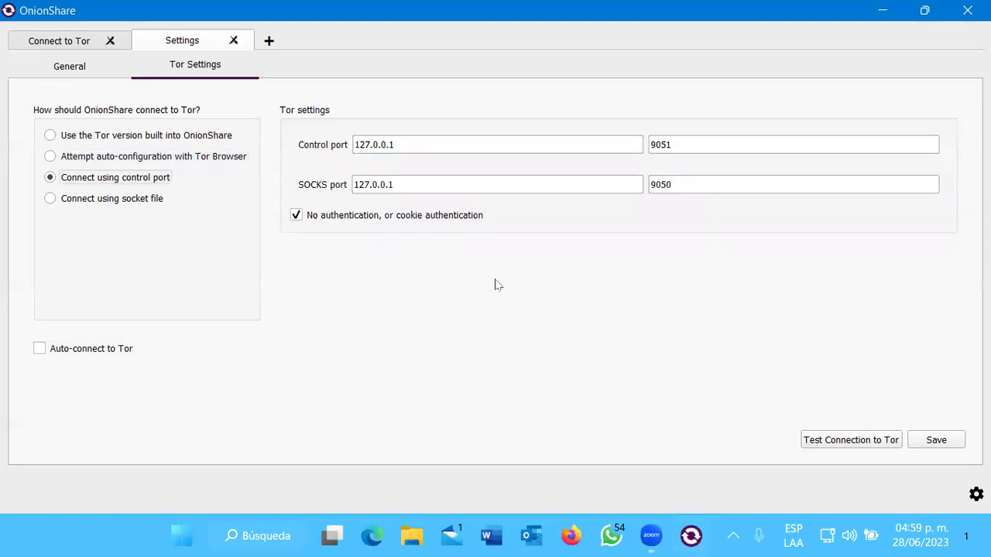
key(Down)
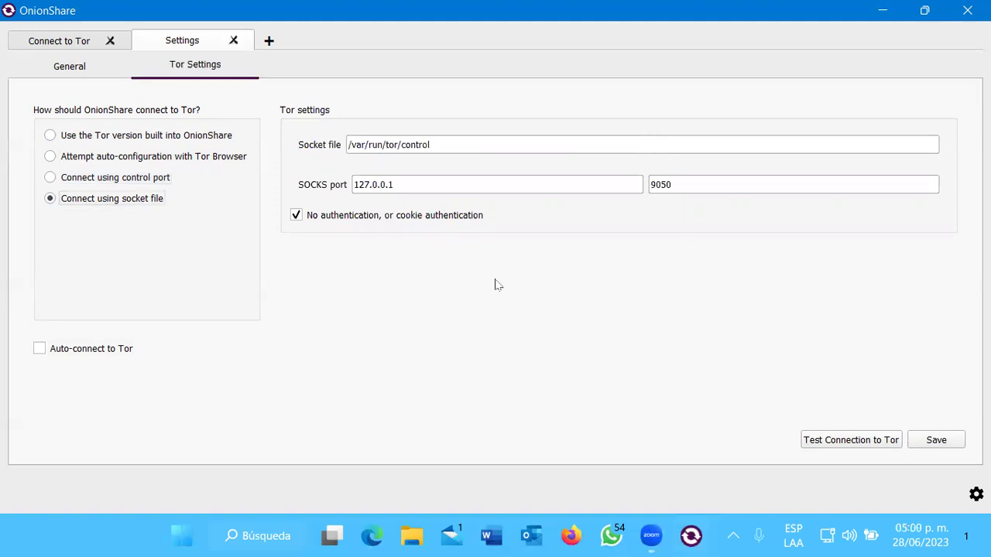
key(Up)
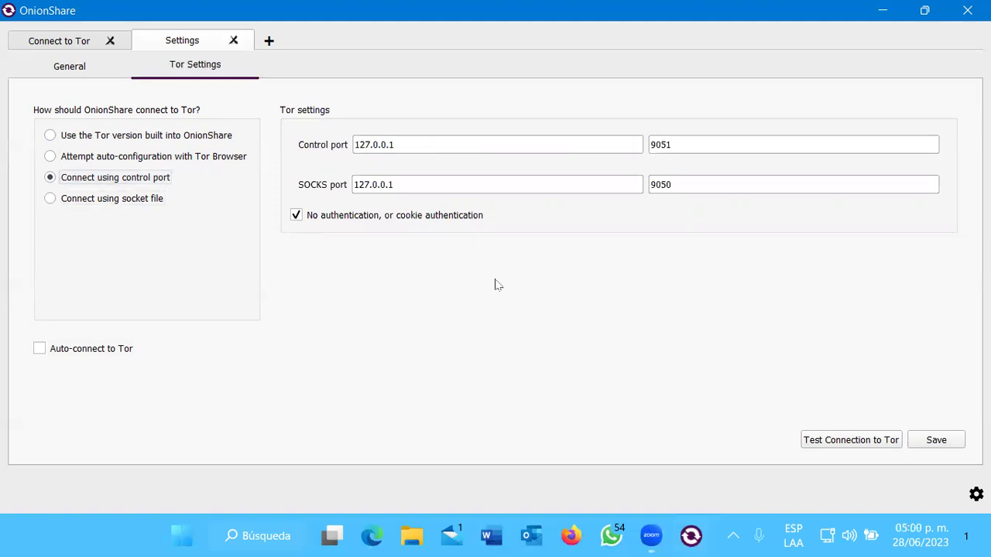
Step: Examine the address and port number fields of the control port and the SOCKS port
key(Tab)
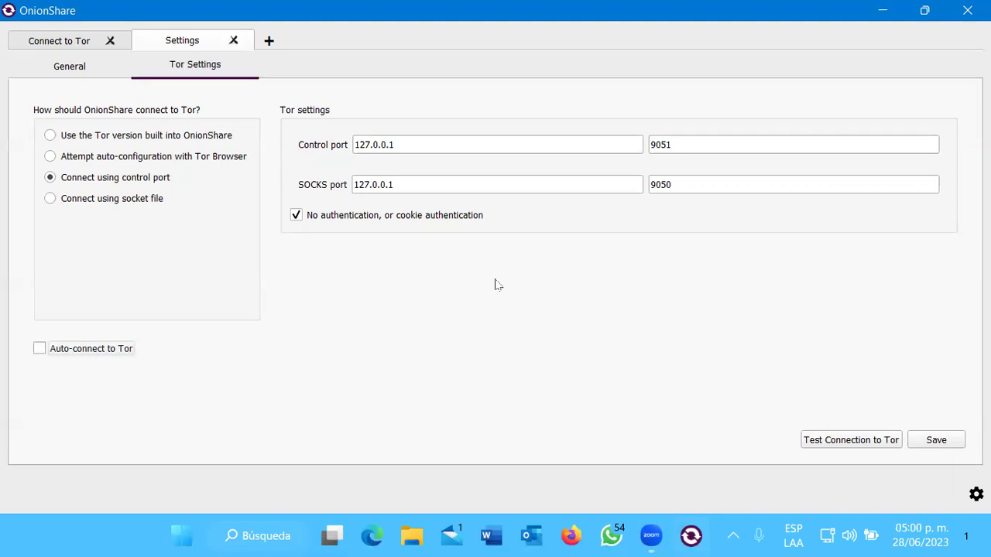
key(Tab)
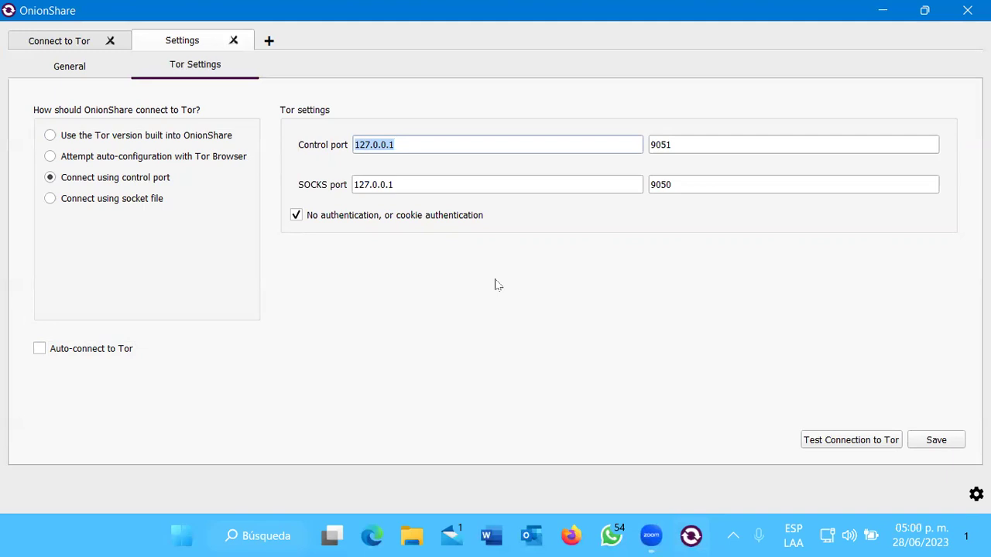
key(Left)
key(Left)
key(Left)
key(Left)
key(Right)
key(Right)
key(Right)
key(Tab)
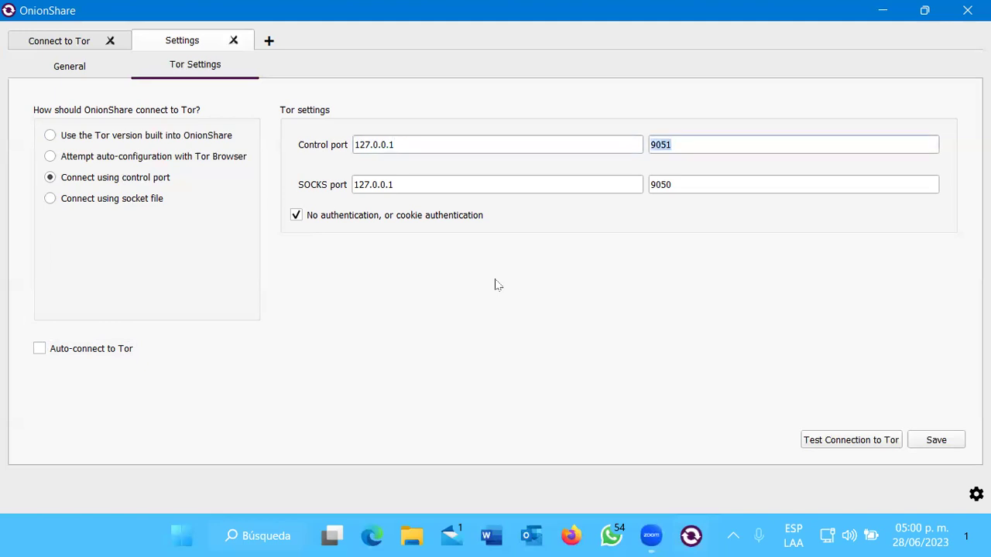
key(Tab)
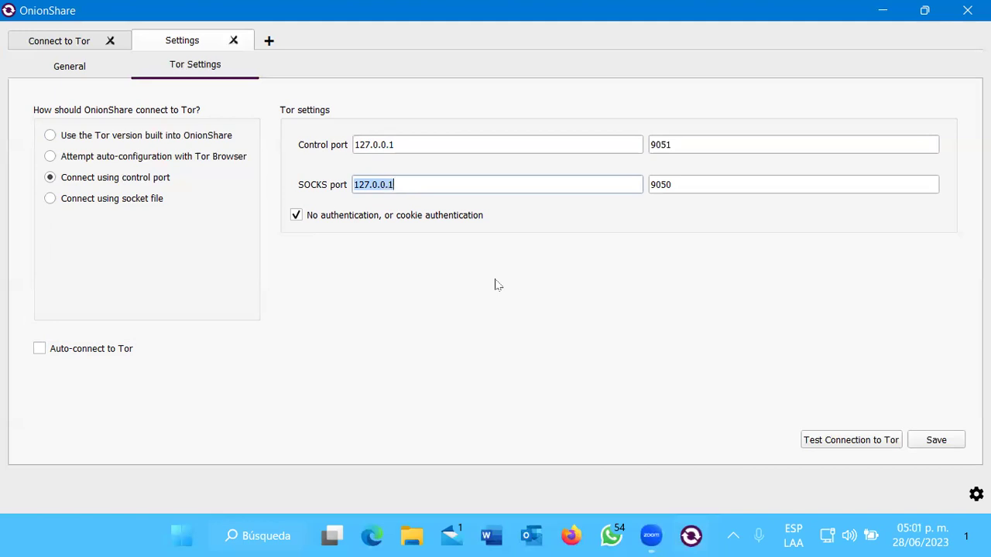
key(Tab)
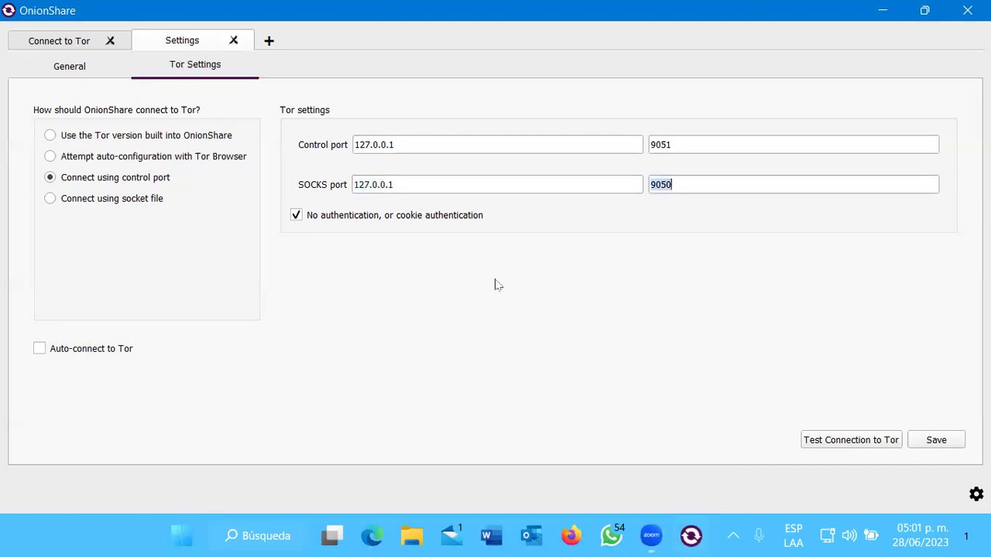
Step: Test the connection to Tor with the control port settings and keep the OnionShare settings in focus
key(Tab)
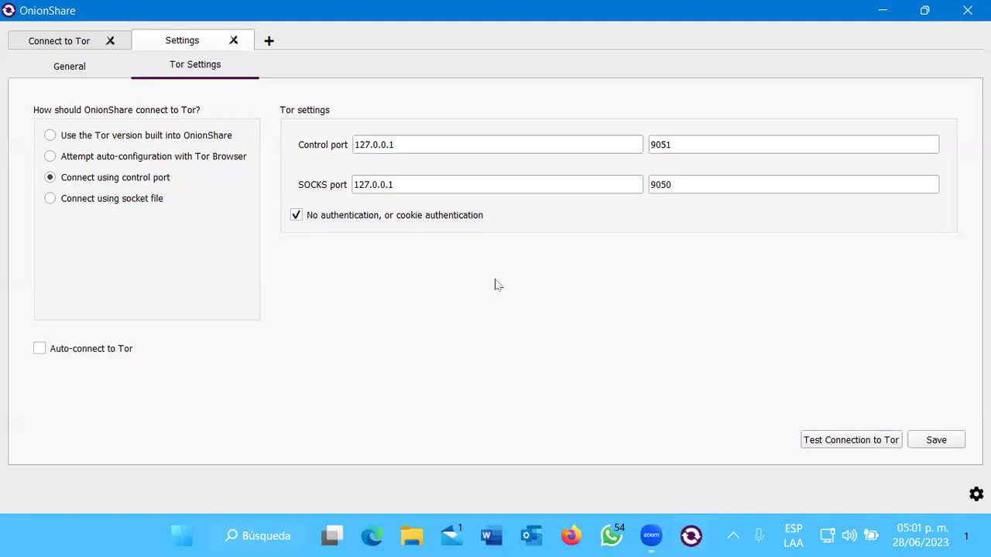
key(space)
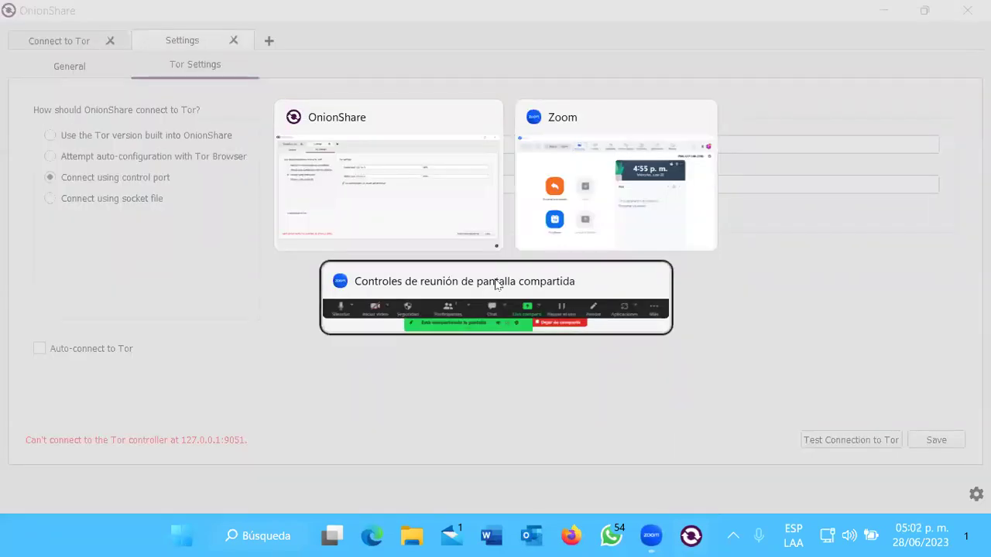
click(496, 285)
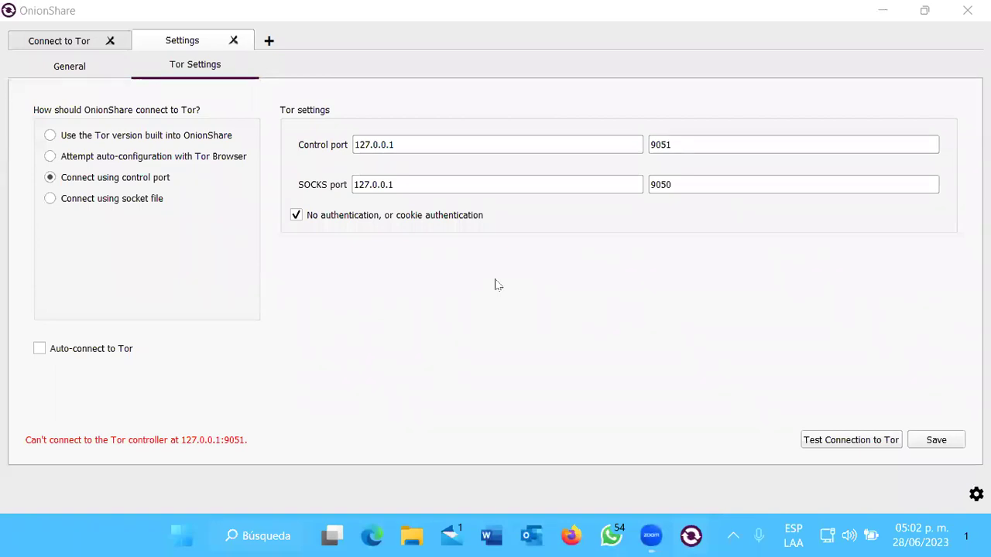
click(497, 285)
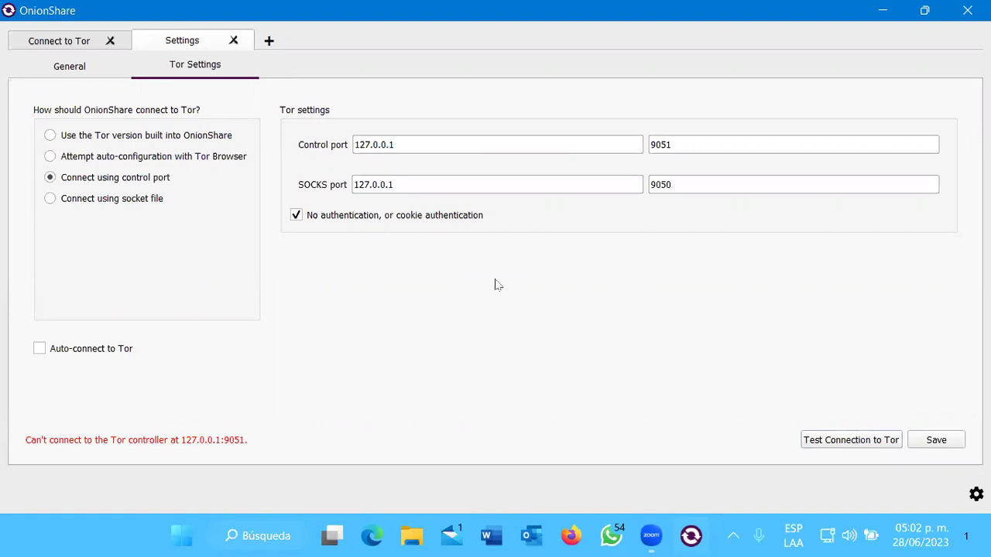
Step: Switch OnionShare's Tor connection method from the control port to Connect using socket file
key(Tab)
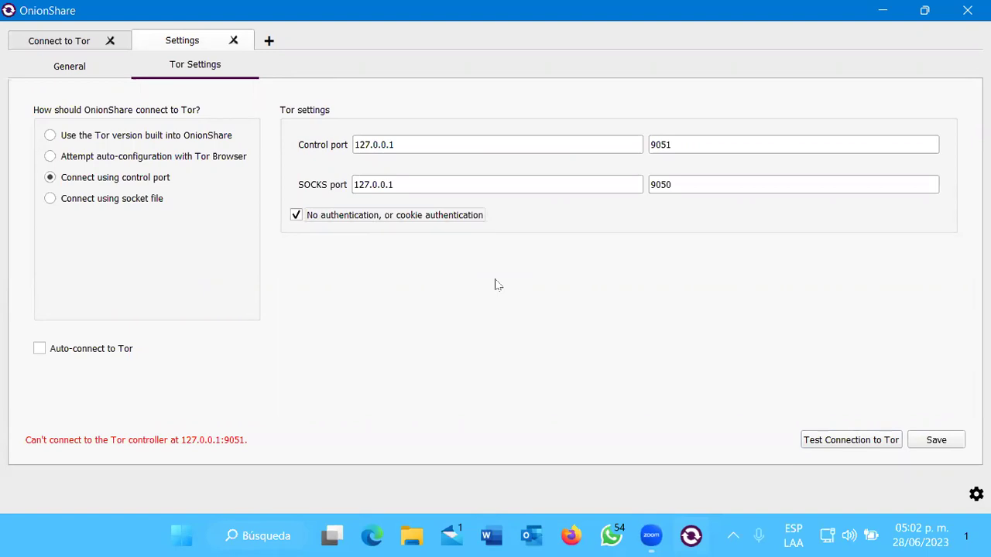
key(shift+Tab)
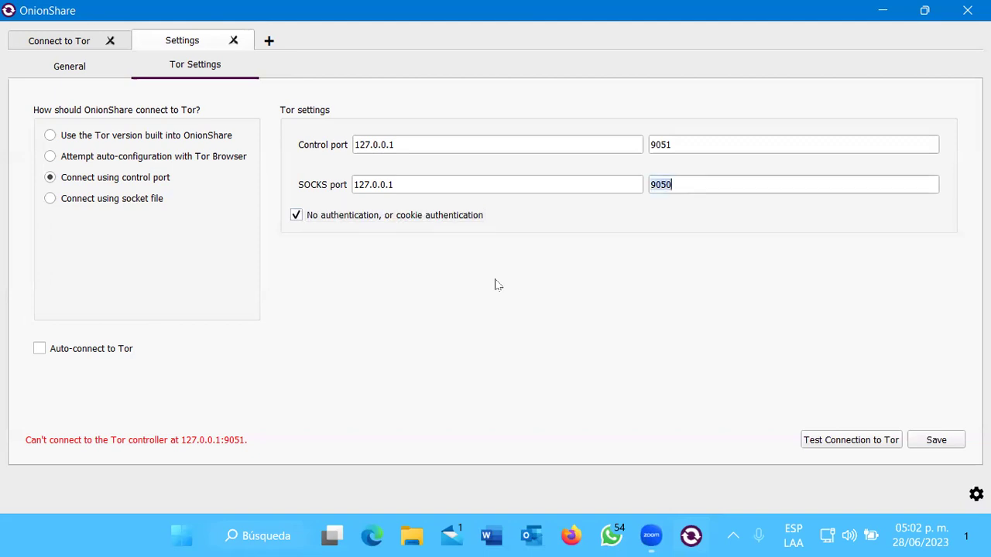
key(shift+Tab)
key(shift+Tab)
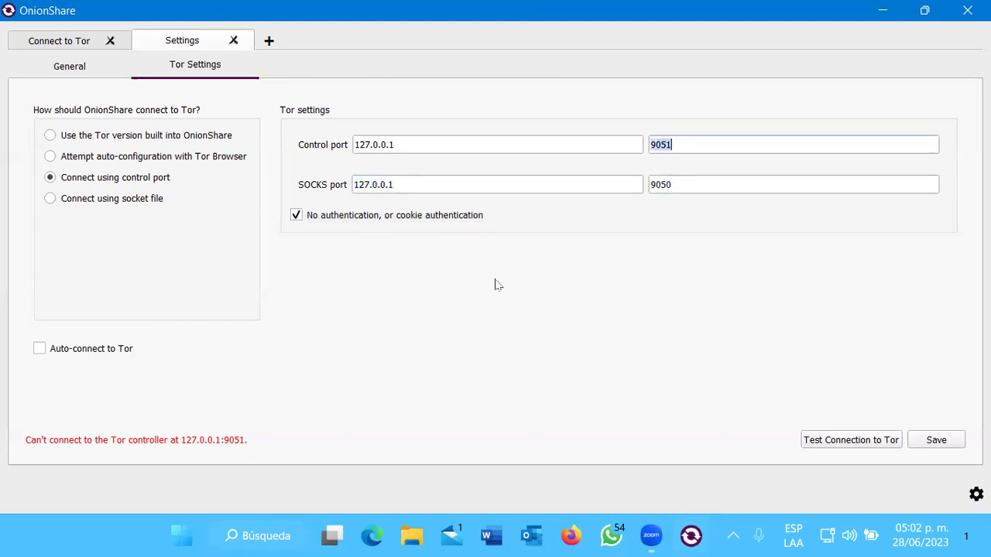
key(shift+Tab)
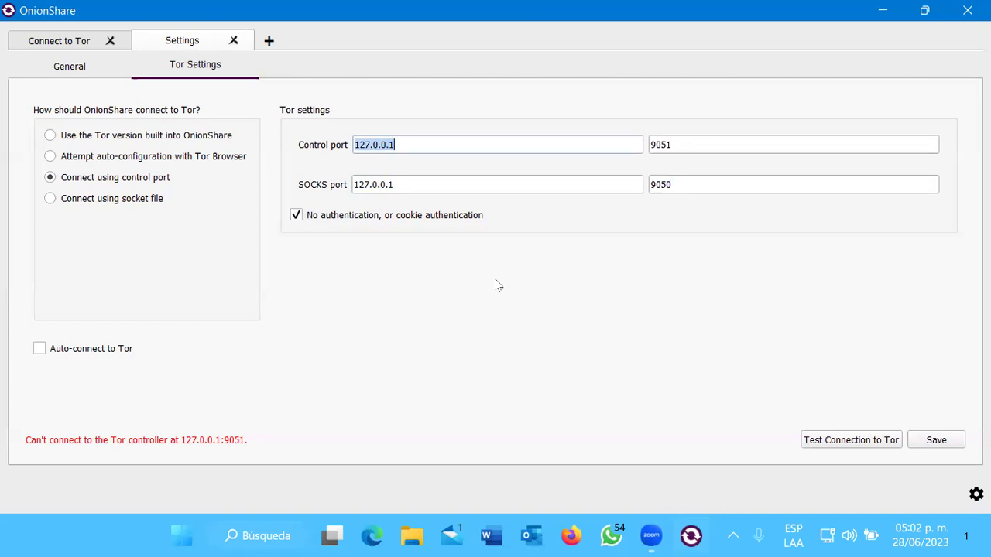
key(shift+Tab)
key(shift+Tab)
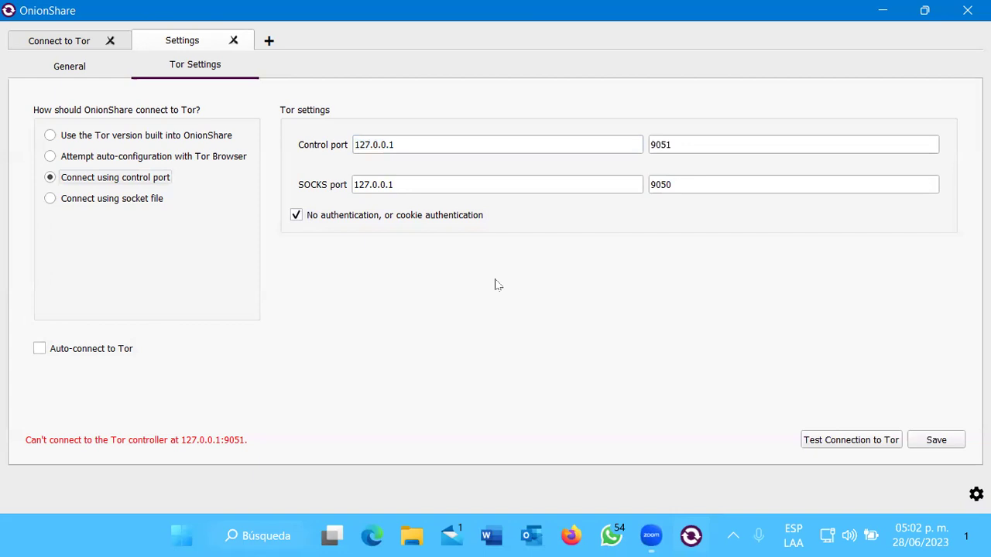
key(Down)
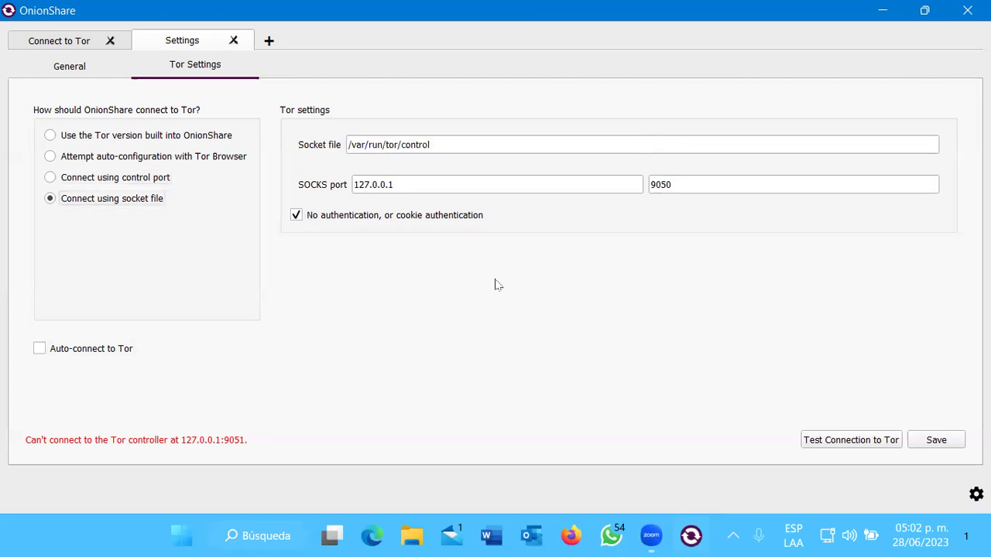
key(Up)
key(Down)
Step: Go through the socket file, SOCKS port and authentication settings and test the connection to Tor using the socket file
key(Tab)
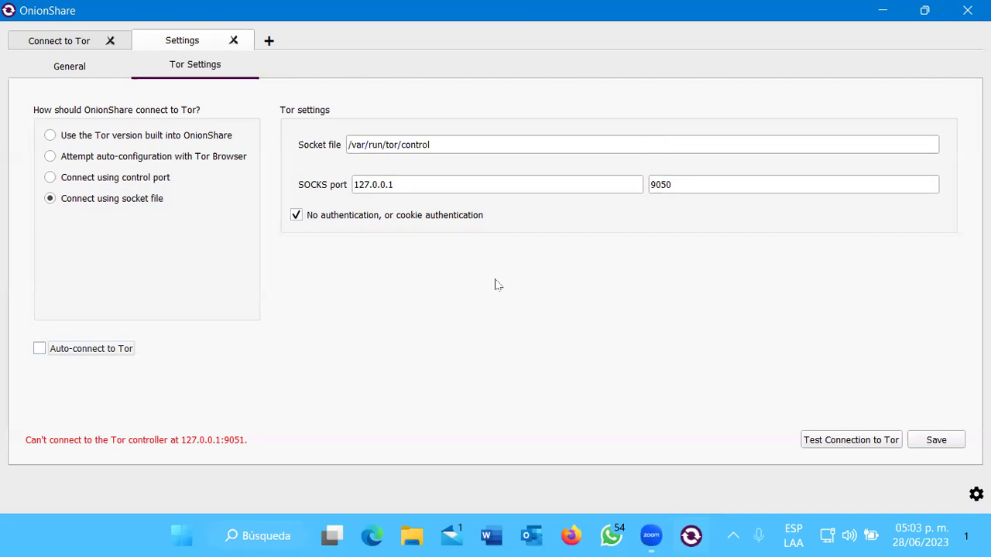
key(Tab)
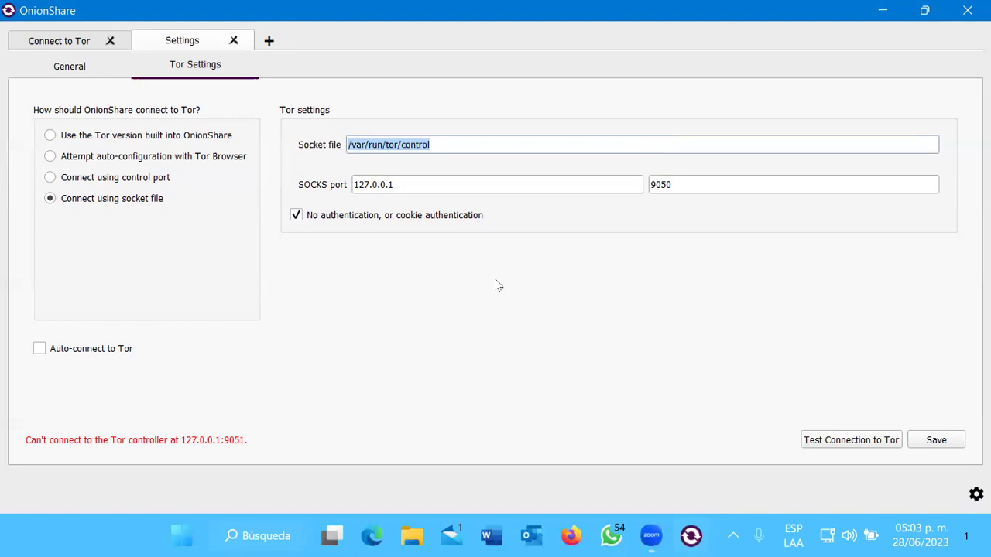
key(Tab)
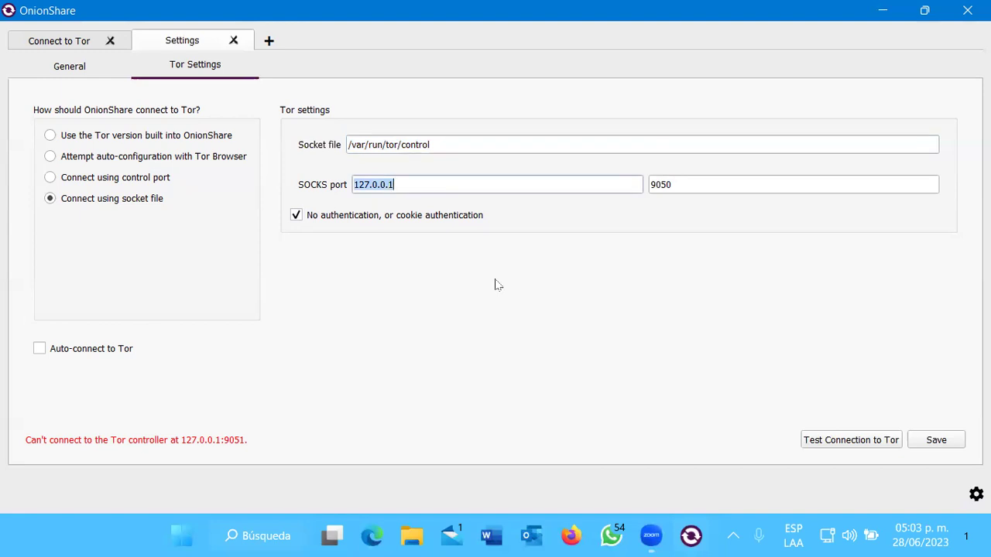
key(Tab)
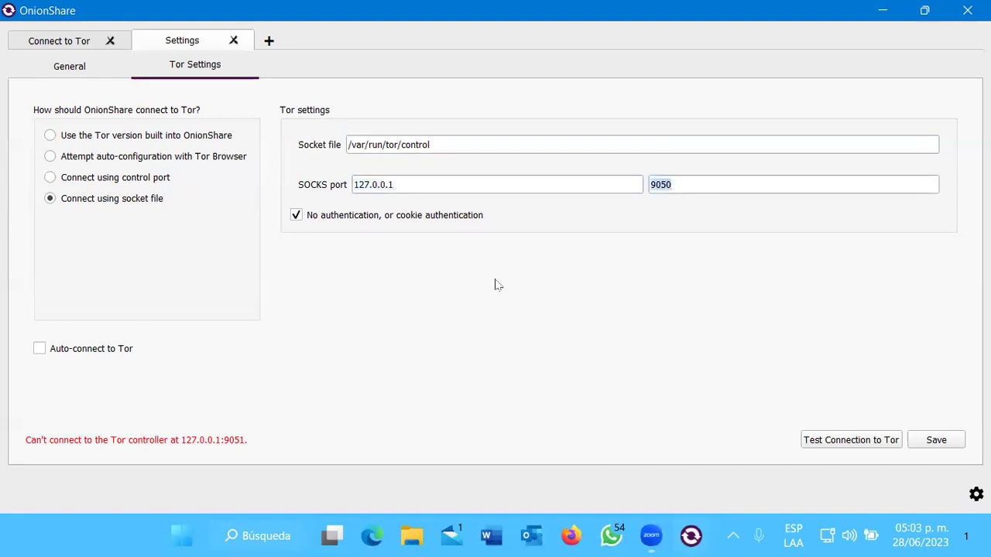
key(Tab)
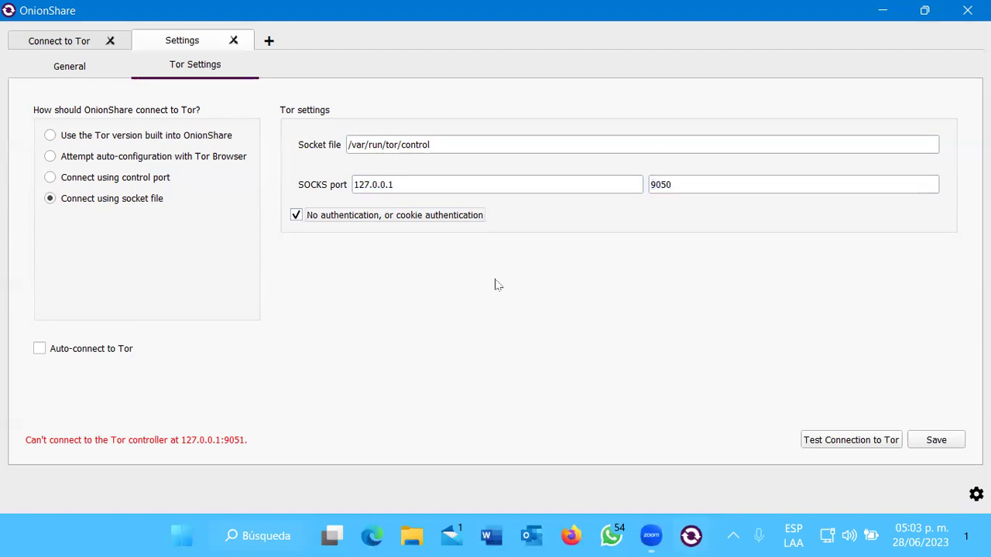
key(Tab)
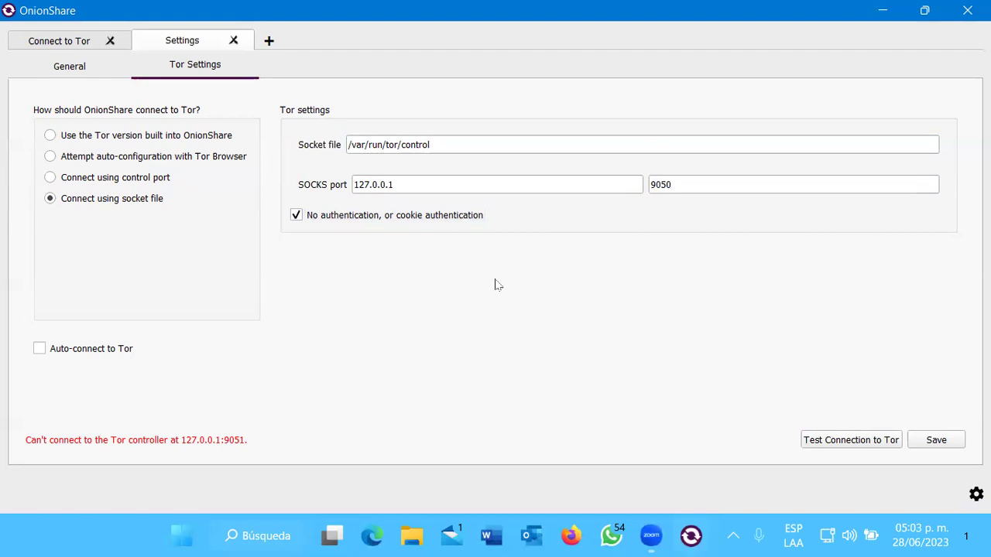
key(space)
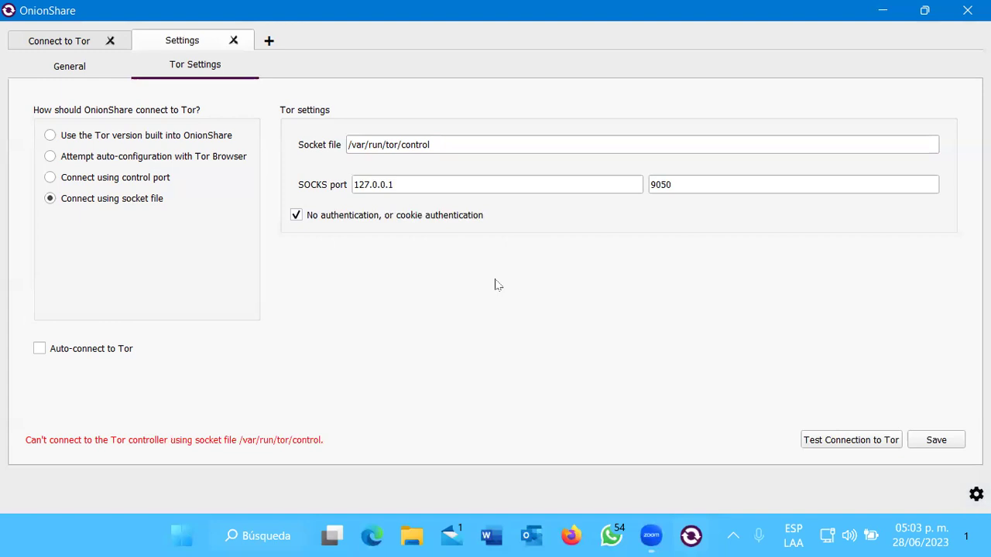
Step: Change the Tor connection method to Use the Tor version built into OnionShare
key(shift+Tab)
key(shift+Tab)
key(shift+Tab)
key(shift+Tab)
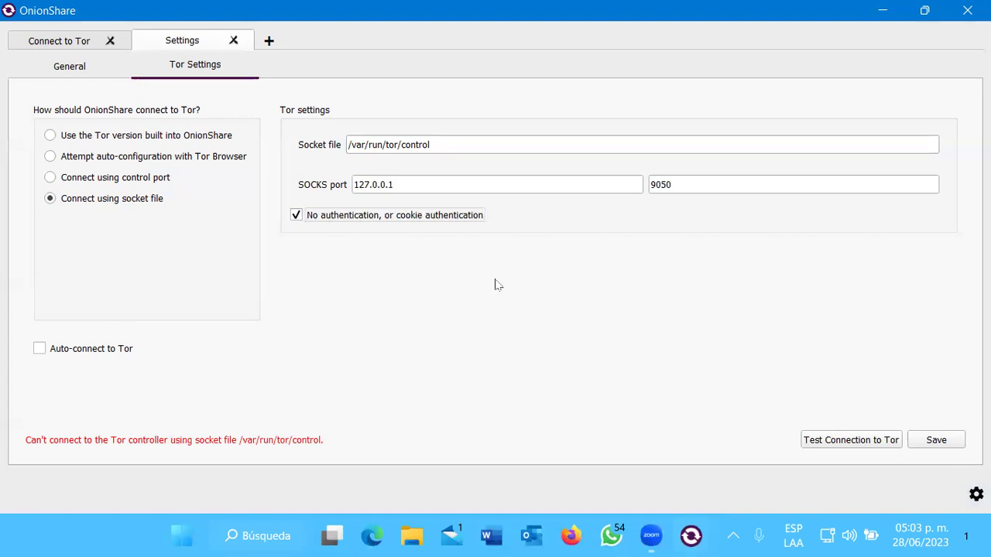
key(shift+Tab)
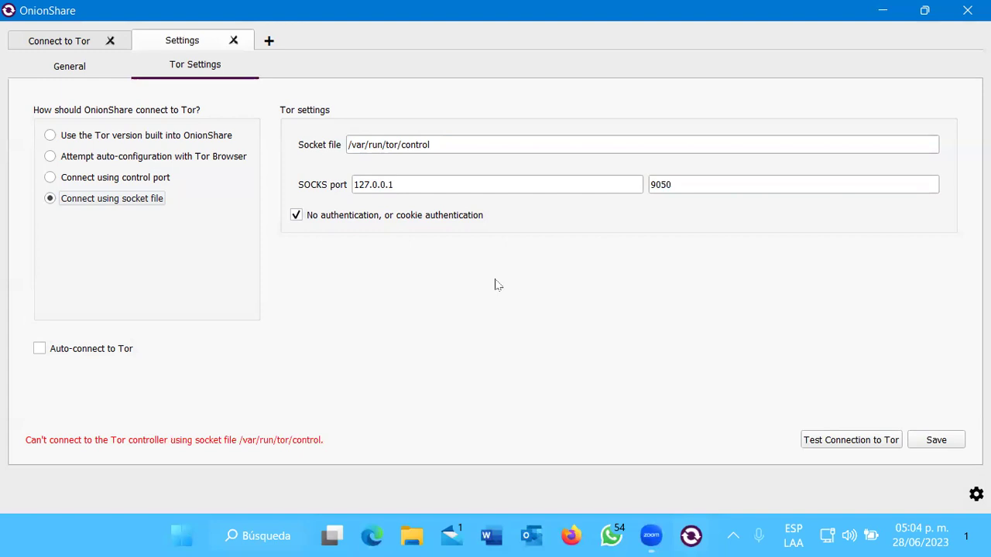
key(Up)
key(Up)
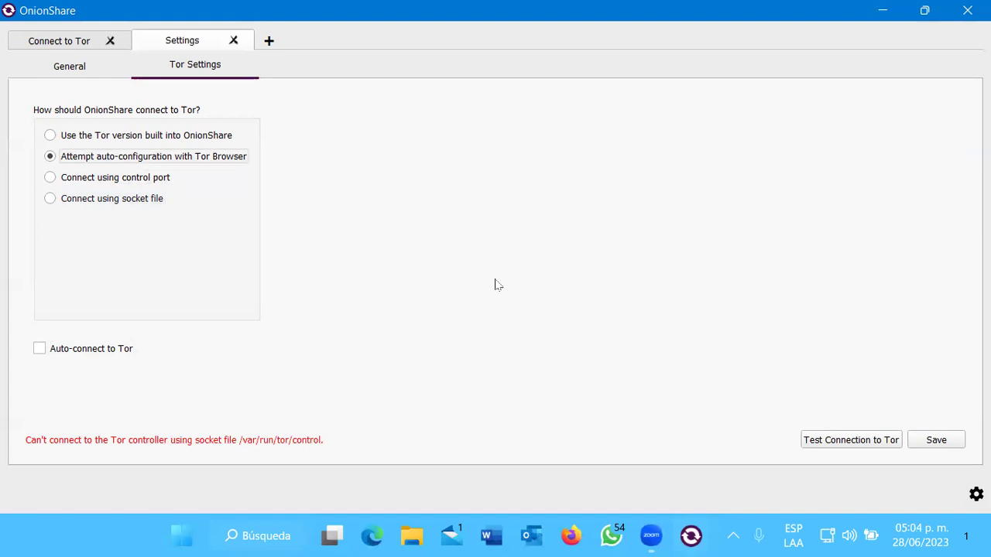
key(Up)
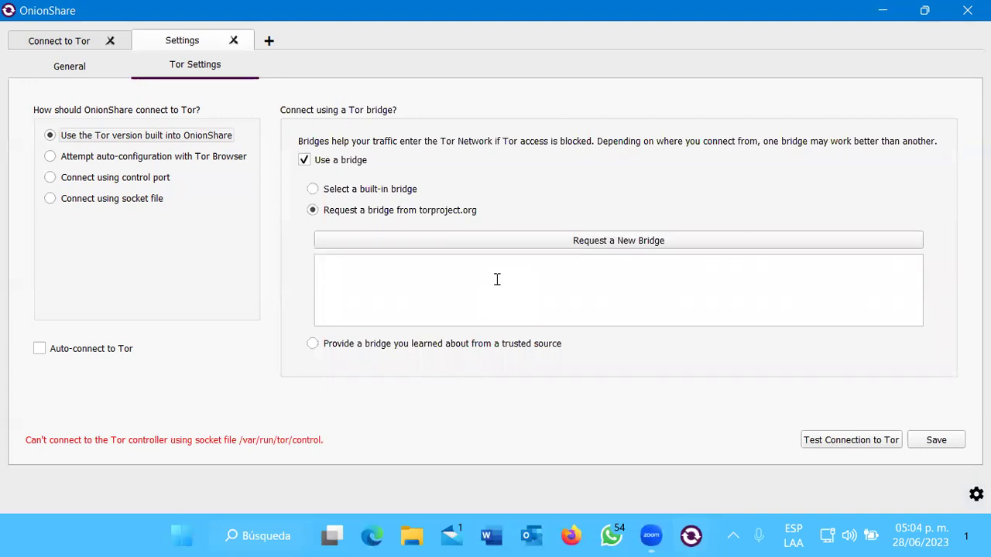
Step: Test the connection to Tor with the built-in version and the option to request a bridge from torproject.org
key(Tab)
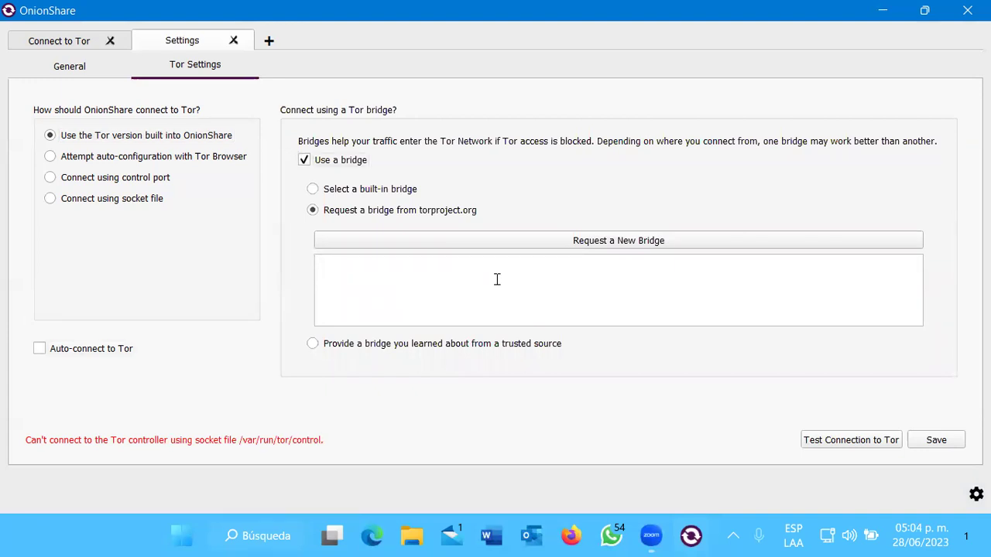
key(Tab)
key(Tab)
key(Tab)
key(Return)
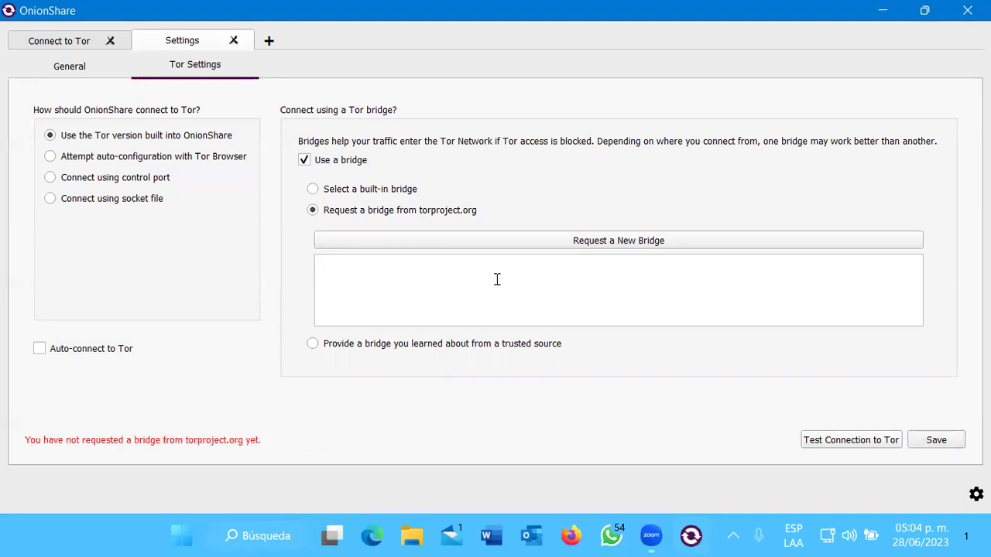
key(Tab)
key(Tab)
key(Tab)
key(Tab)
key(alt+Tab)
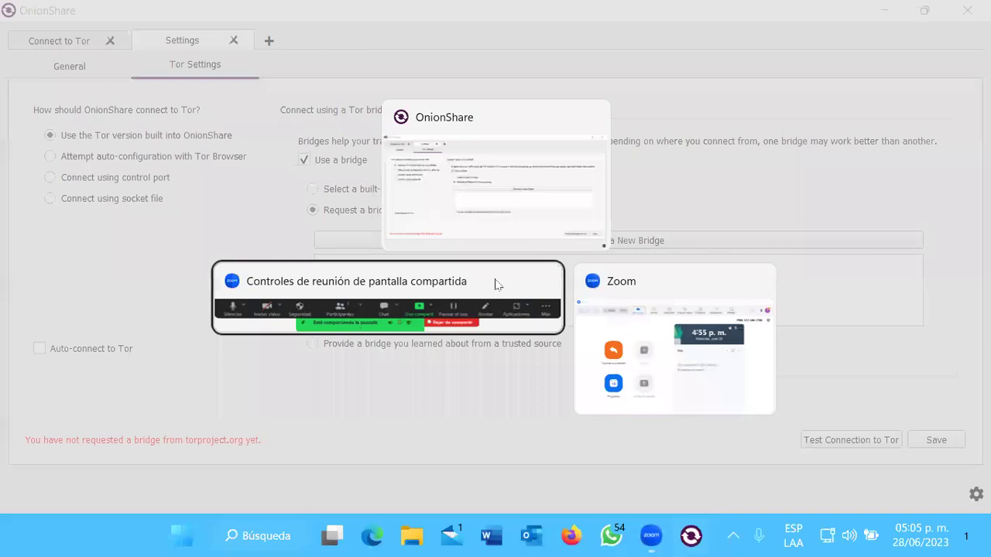
key(Escape)
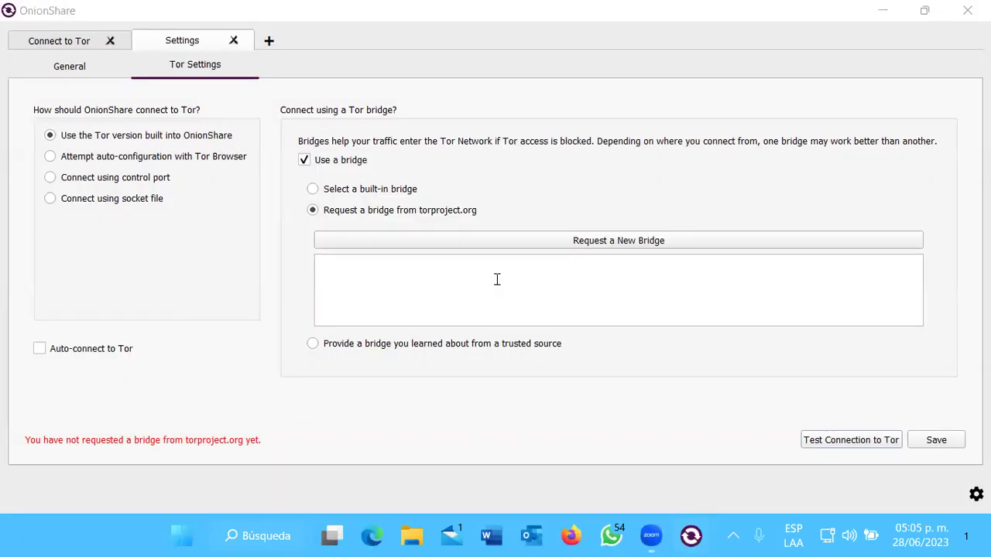